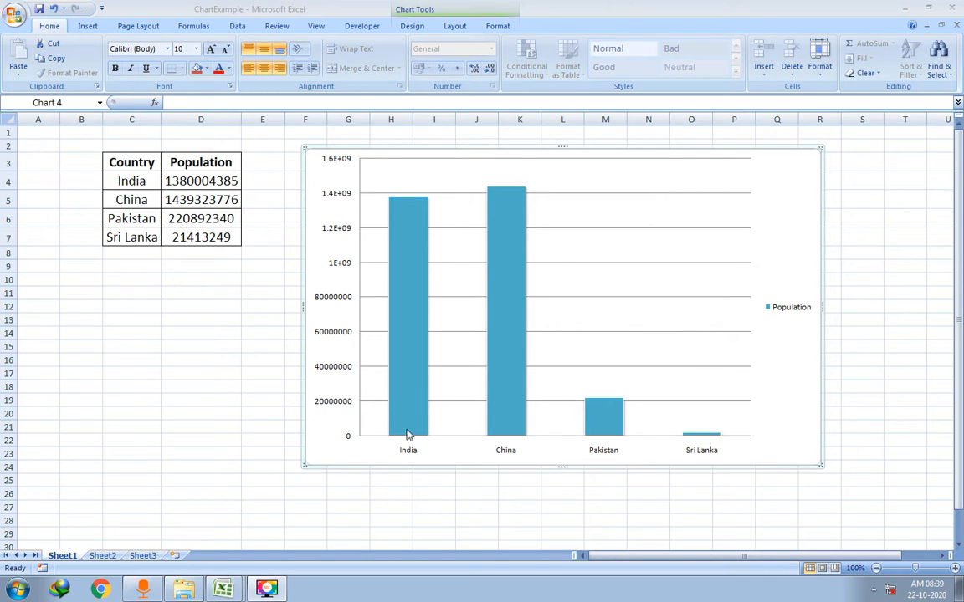
- Add a chart title to the population column chart using the Above Chart placement
mouse_move(407, 435)
mouse_move(401, 265)
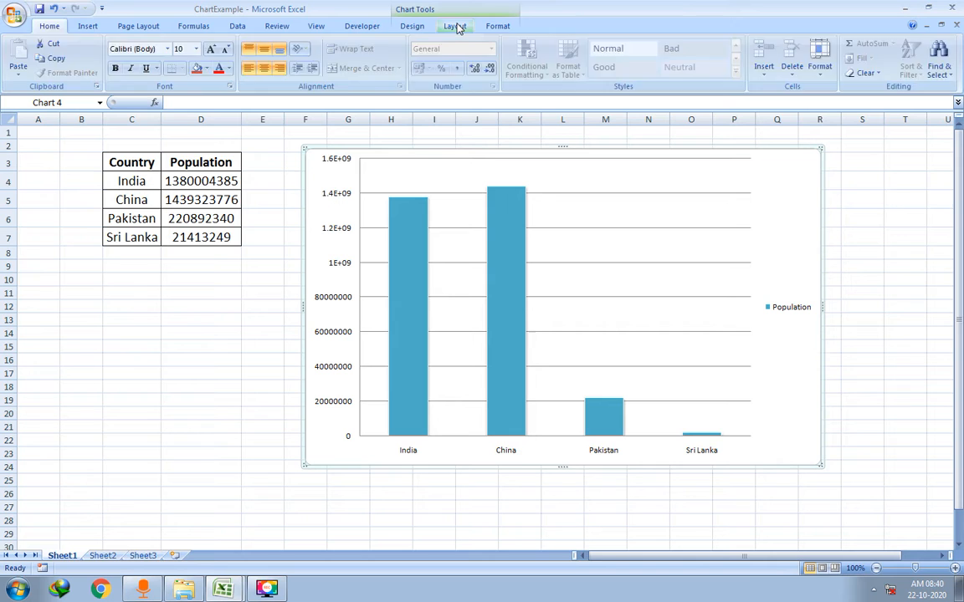
click(456, 25)
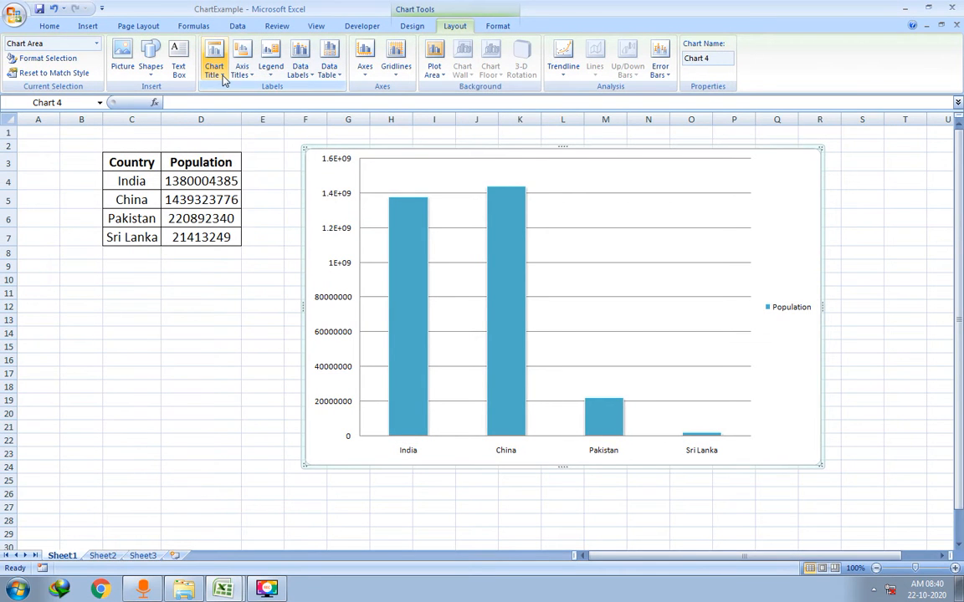
click(231, 73)
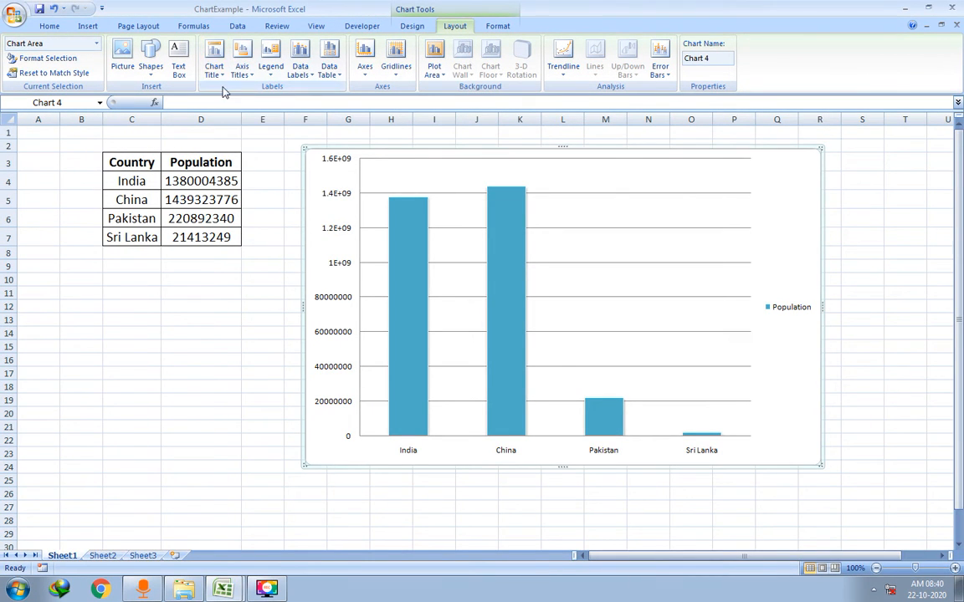
click(216, 70)
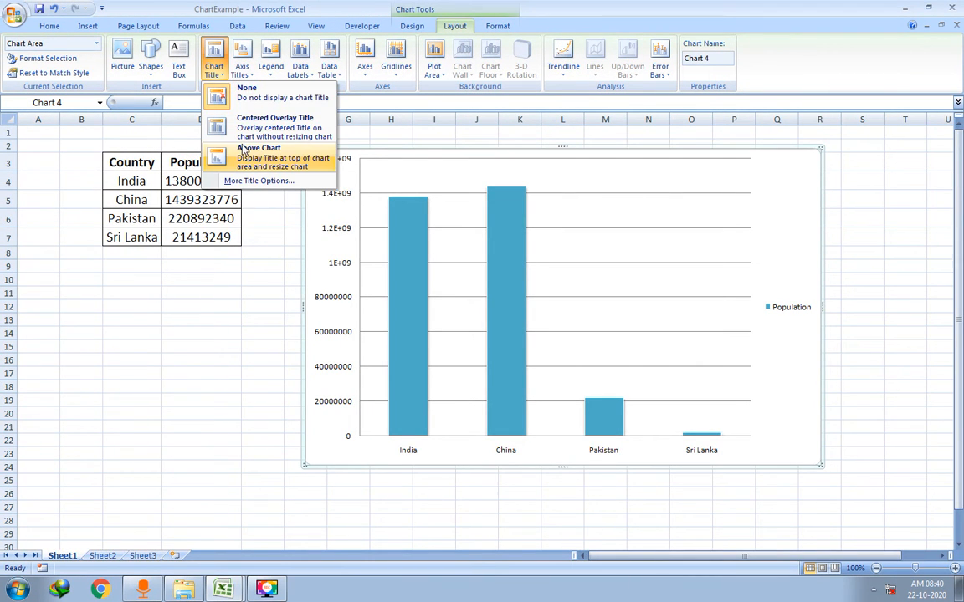
click(241, 145)
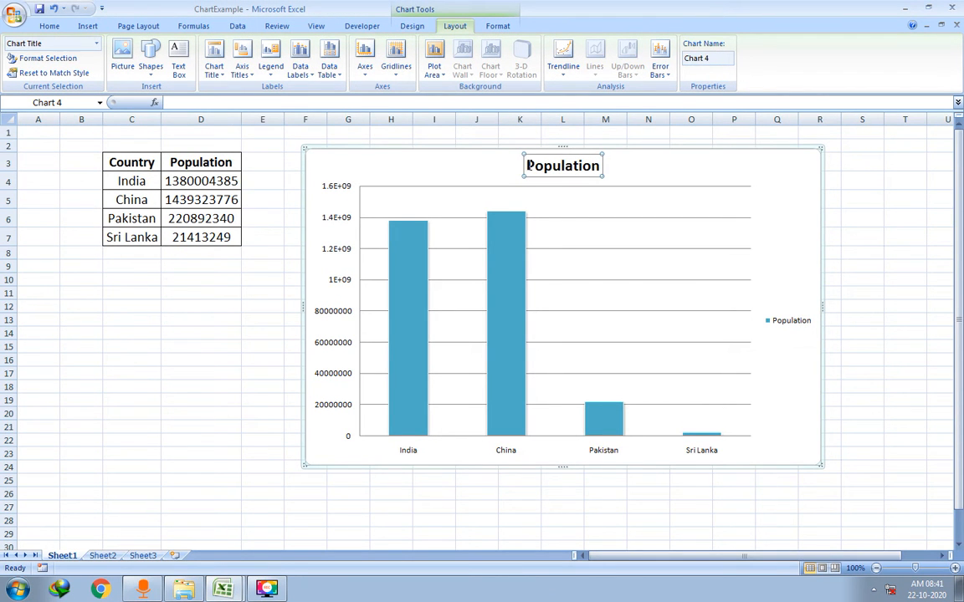
- Replace the chart title text with "Asian Countries Population"
drag(527, 165, 601, 165)
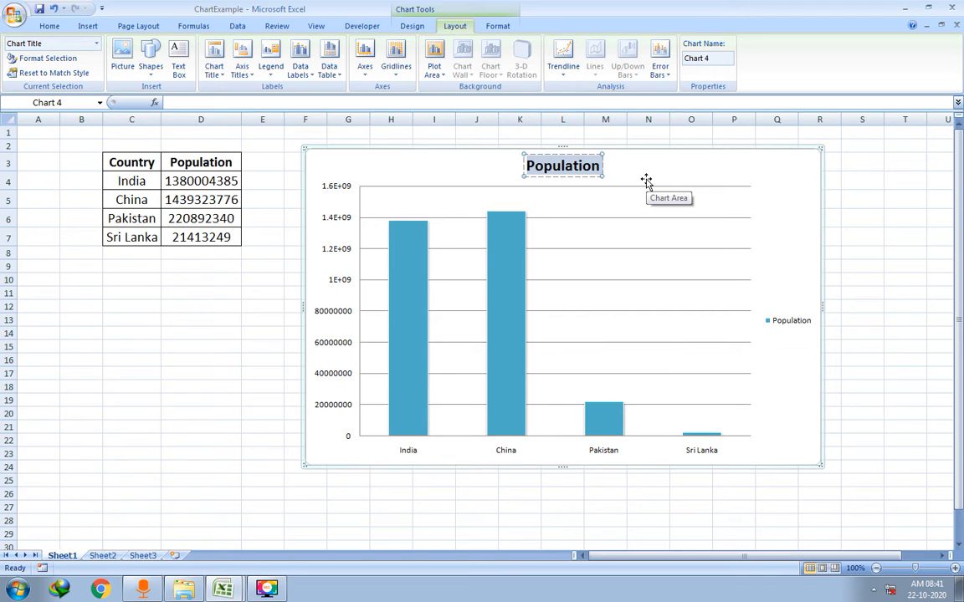
text(A)
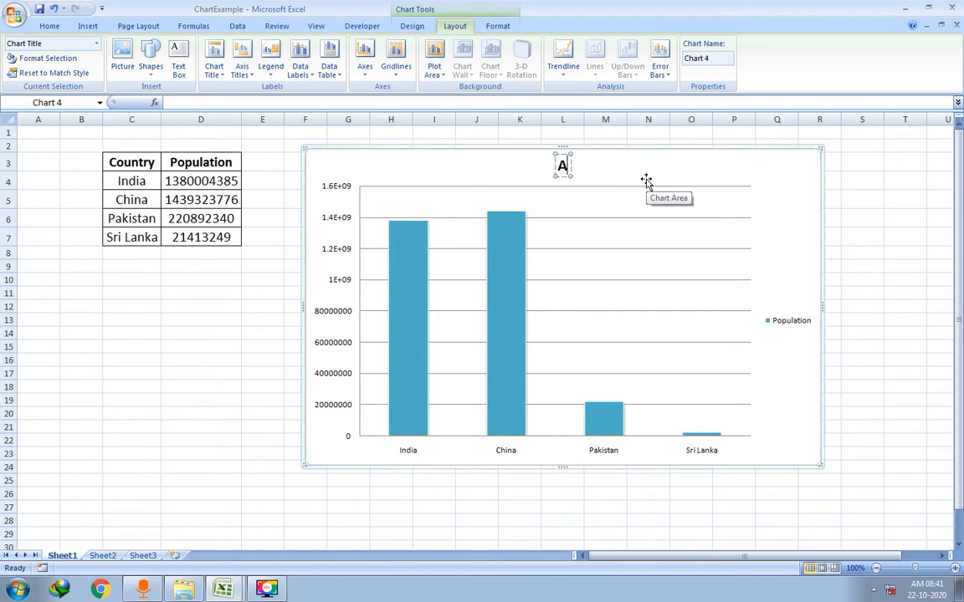
text(sia Po)
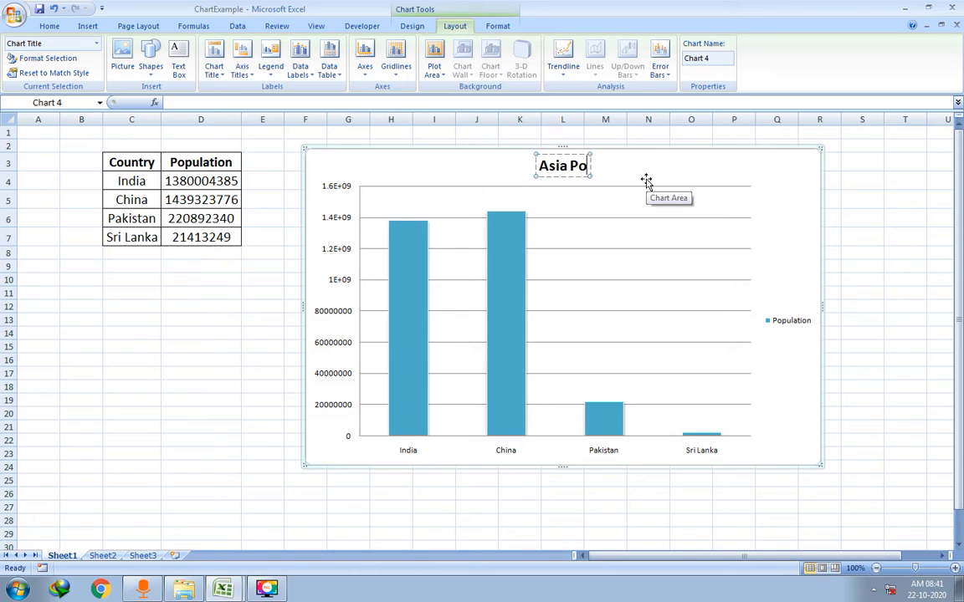
key(BackSpace)
key(BackSpace)
key(BackSpace)
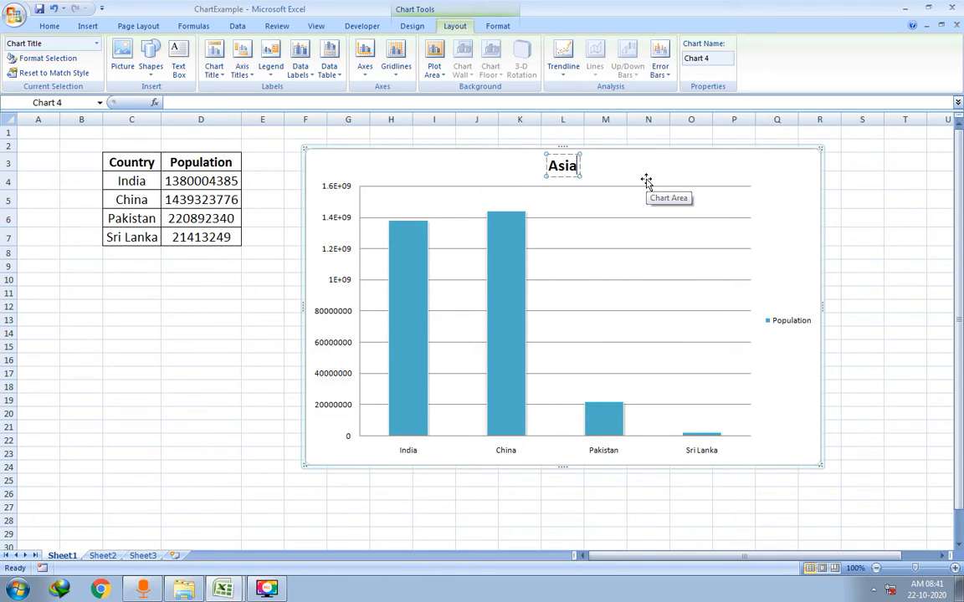
text(n Cou)
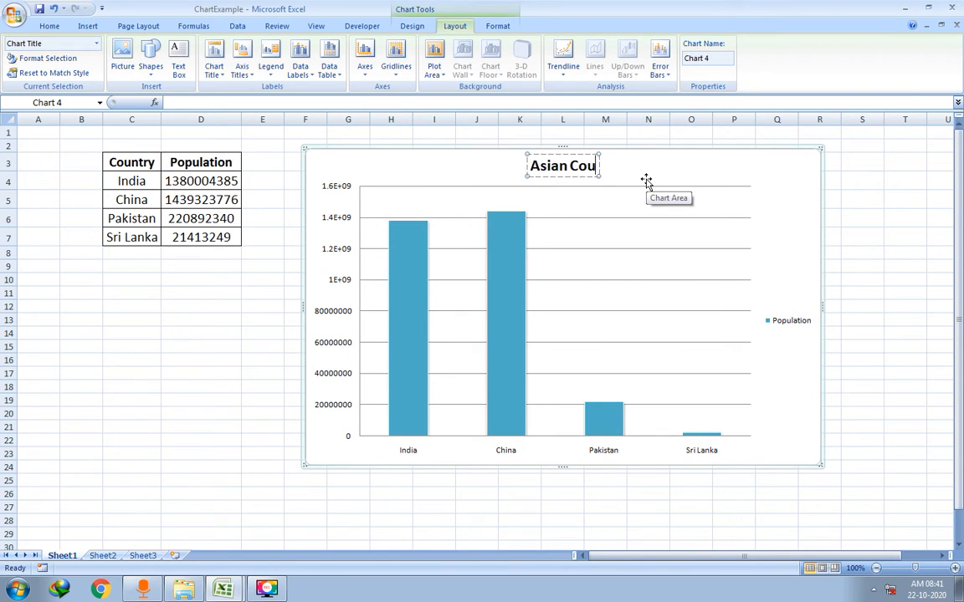
text(ntries P)
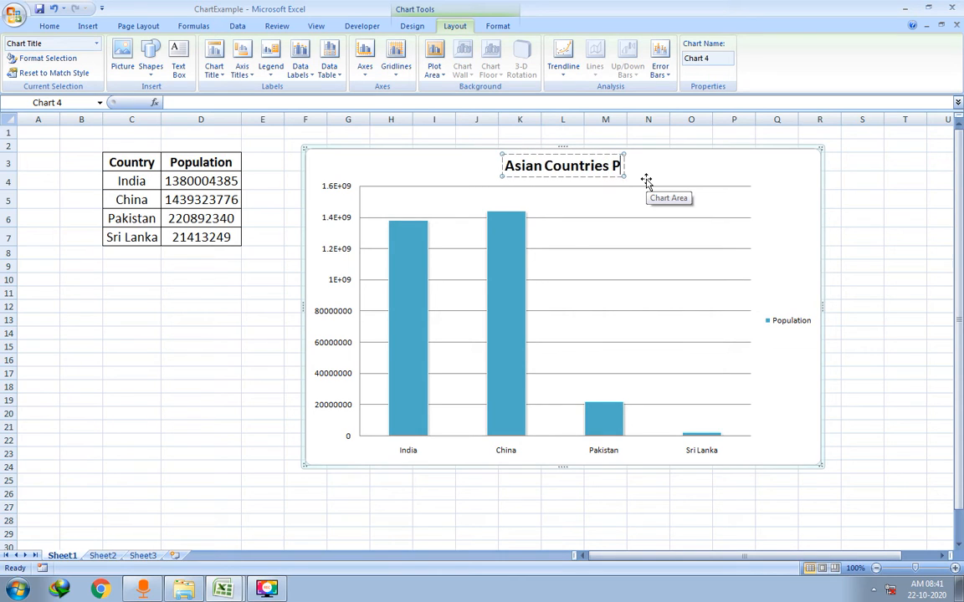
text(opulation)
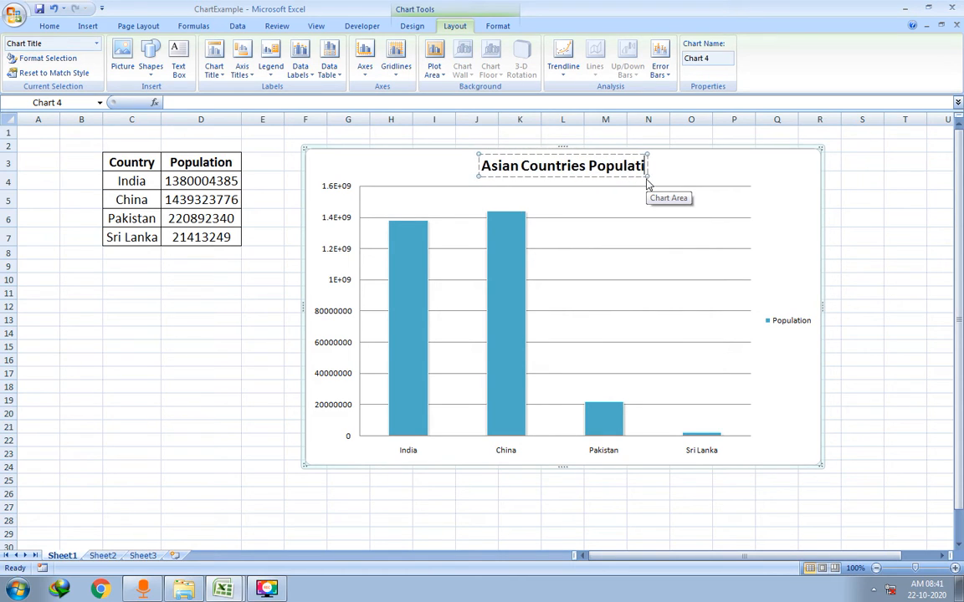
click(704, 181)
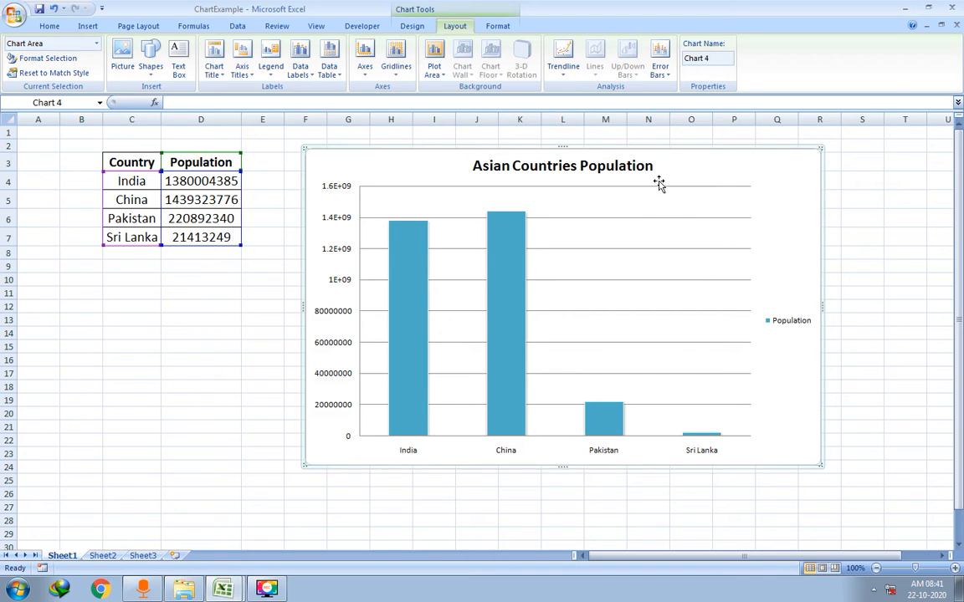
click(574, 168)
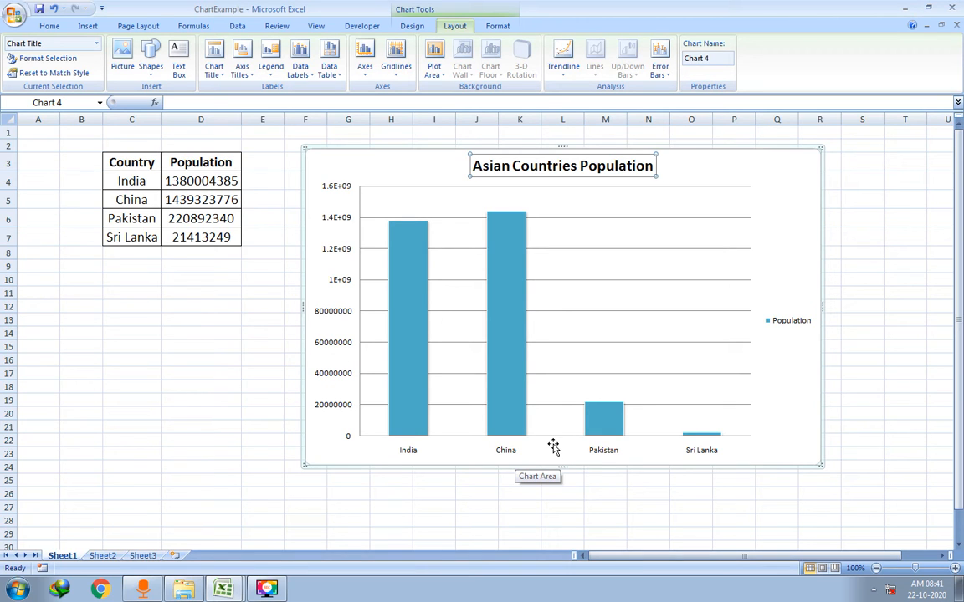
click(241, 71)
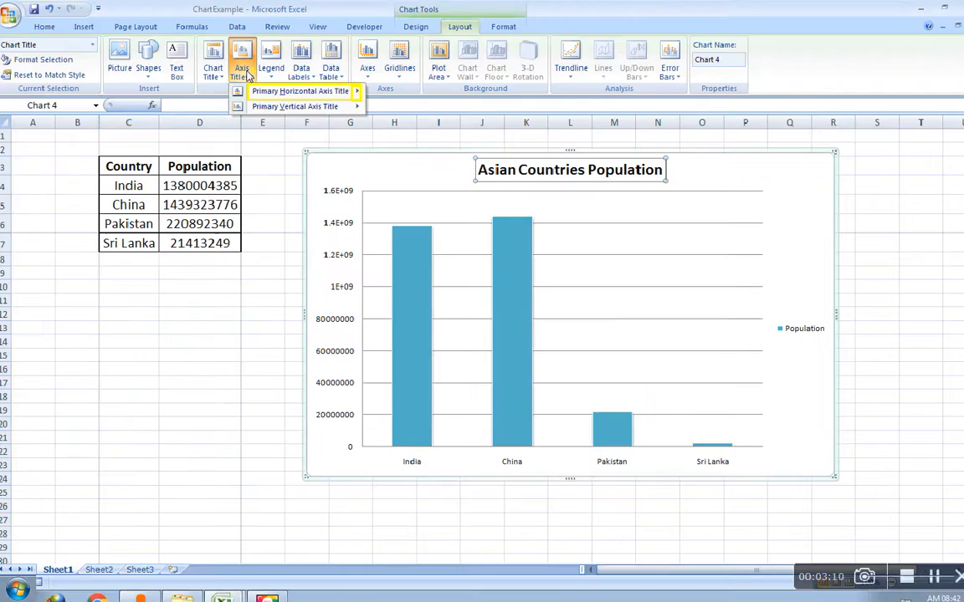
click(249, 73)
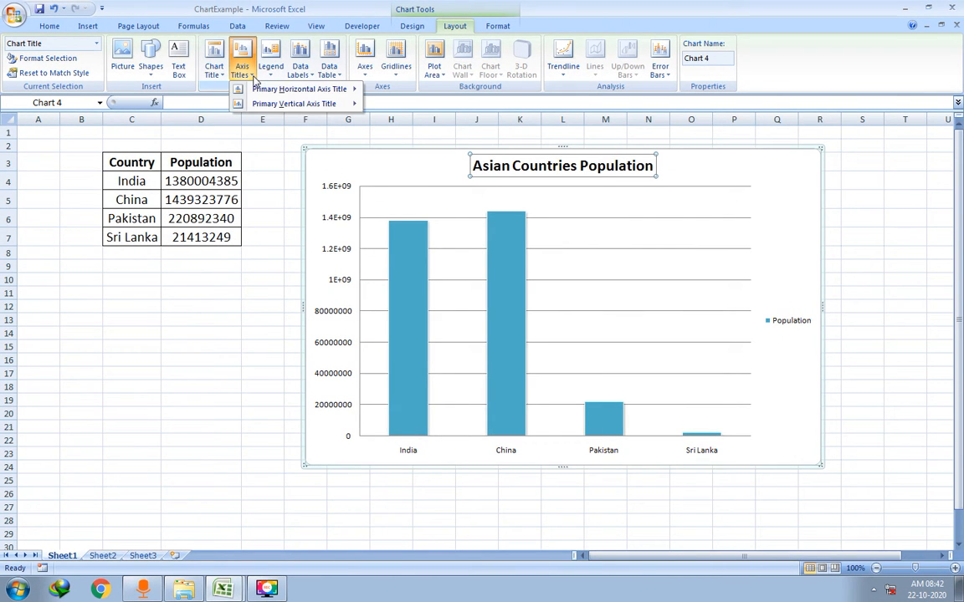
mouse_move(249, 87)
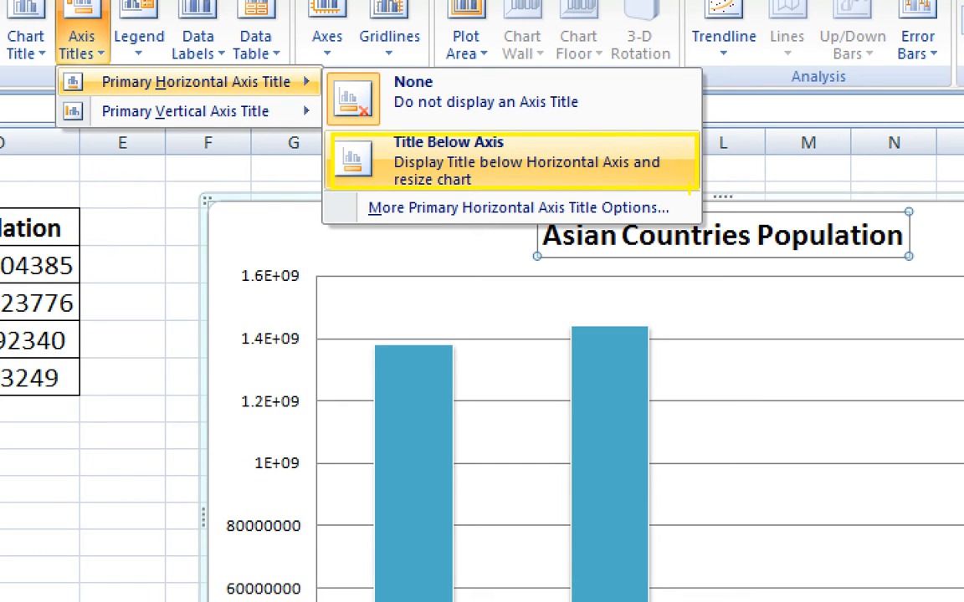
key(Escape)
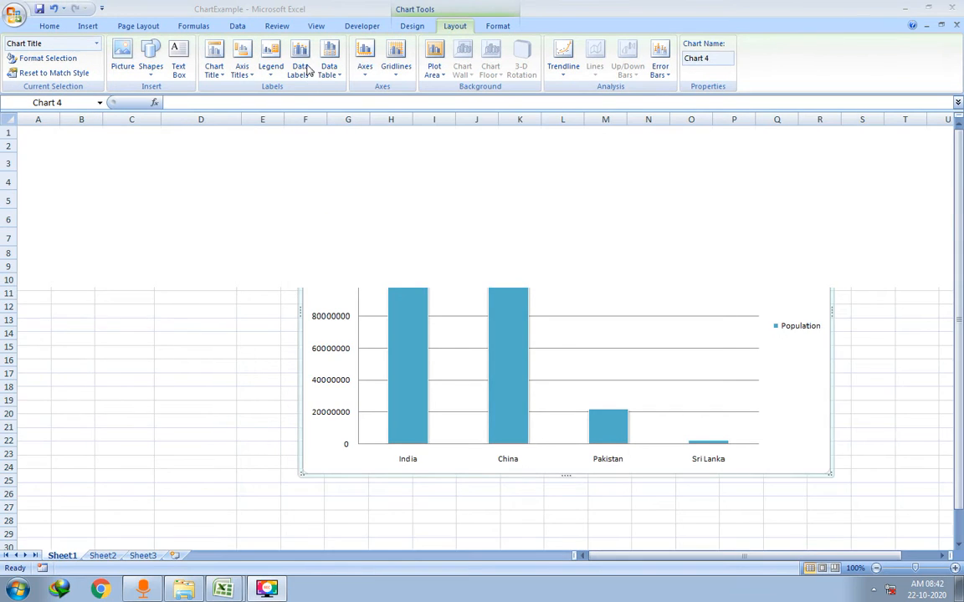
- Add a primary horizontal axis title below the axis and set its text to "Asian Countries"
click(242, 68)
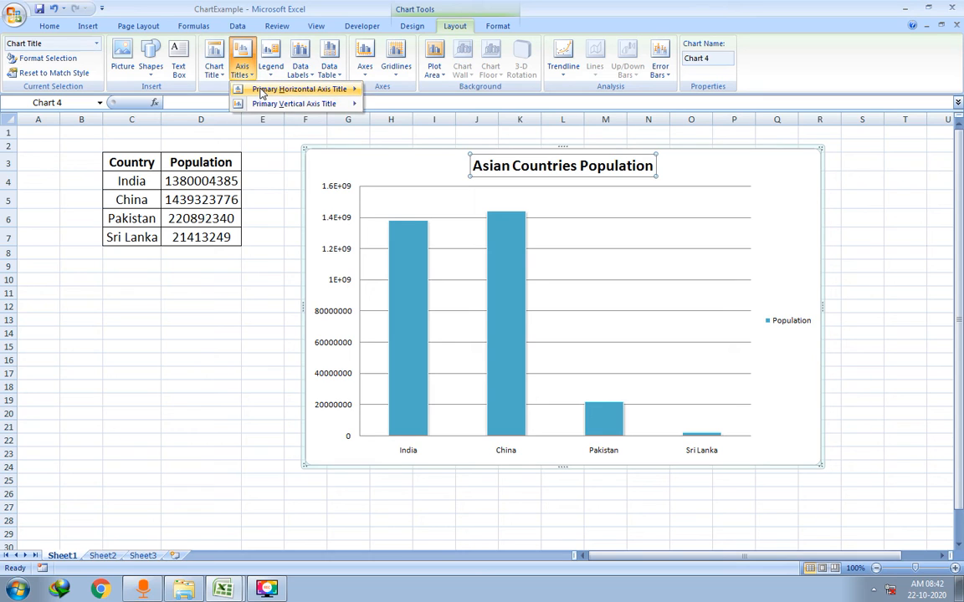
mouse_move(262, 90)
click(411, 125)
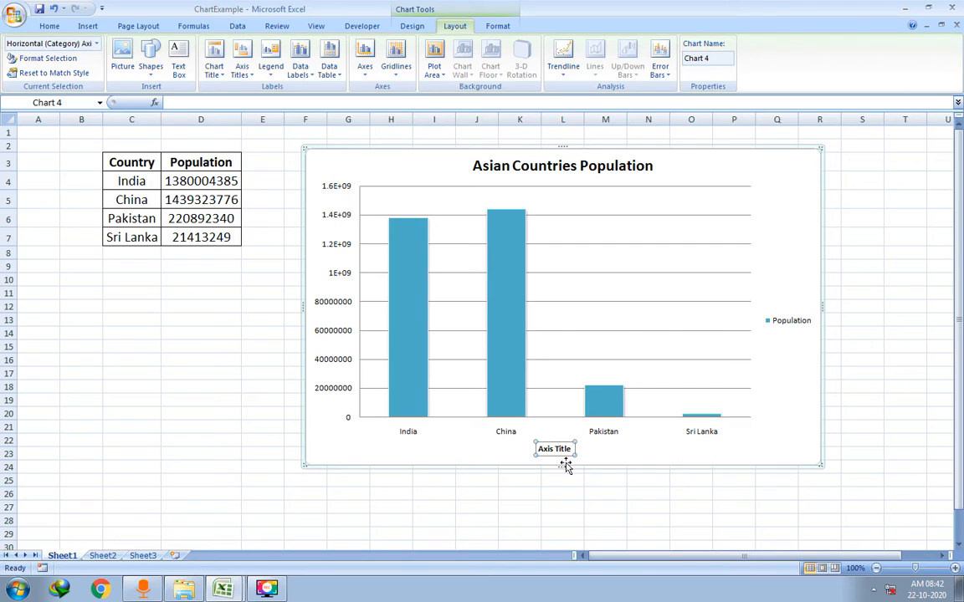
click(509, 407)
drag(541, 450, 578, 450)
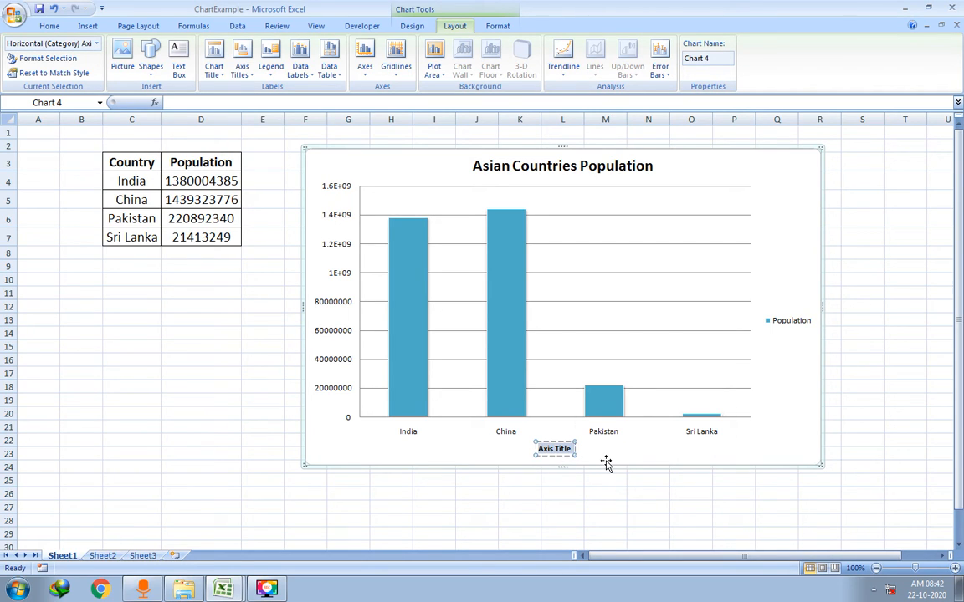
text(Asian Co)
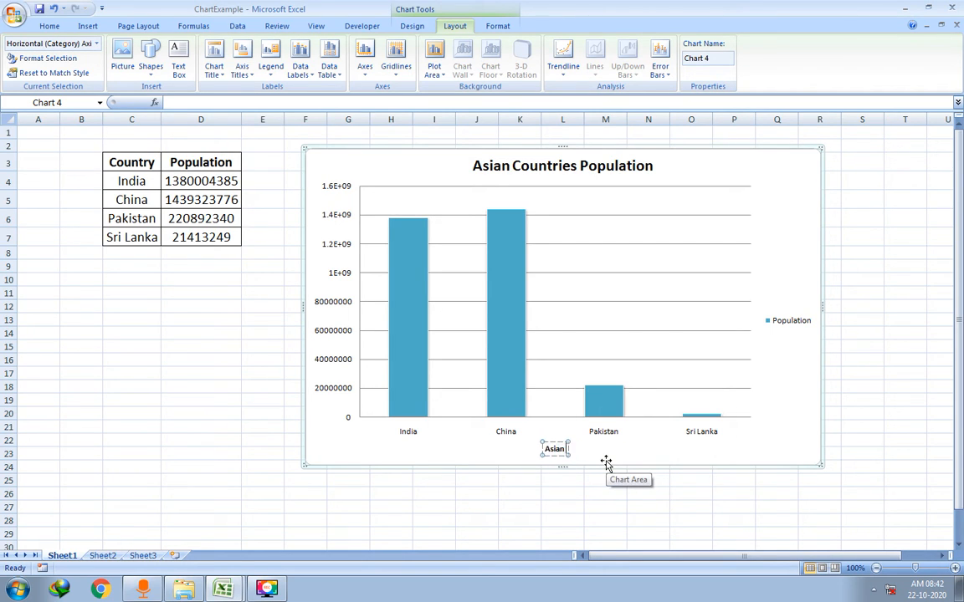
text(untries)
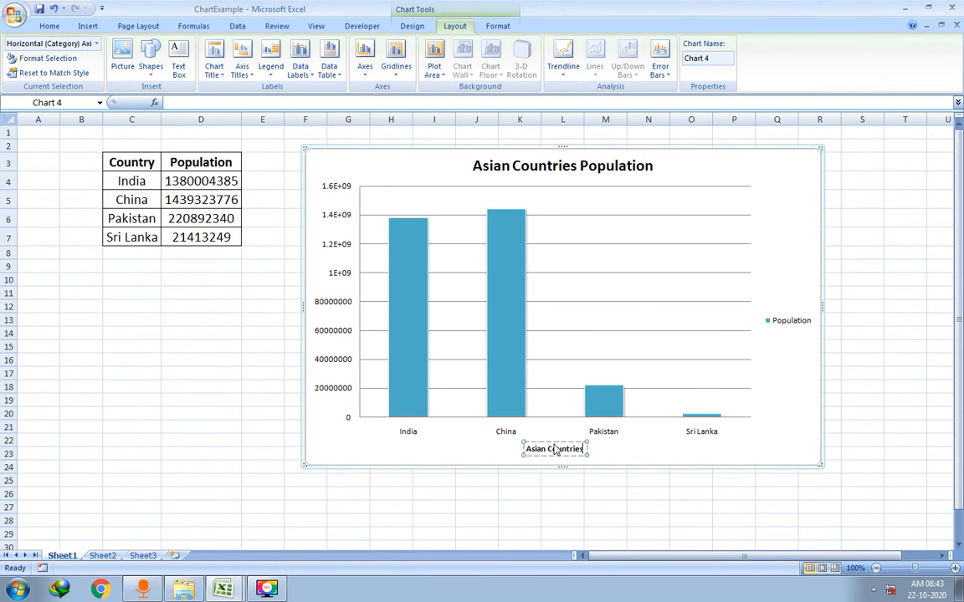
click(629, 449)
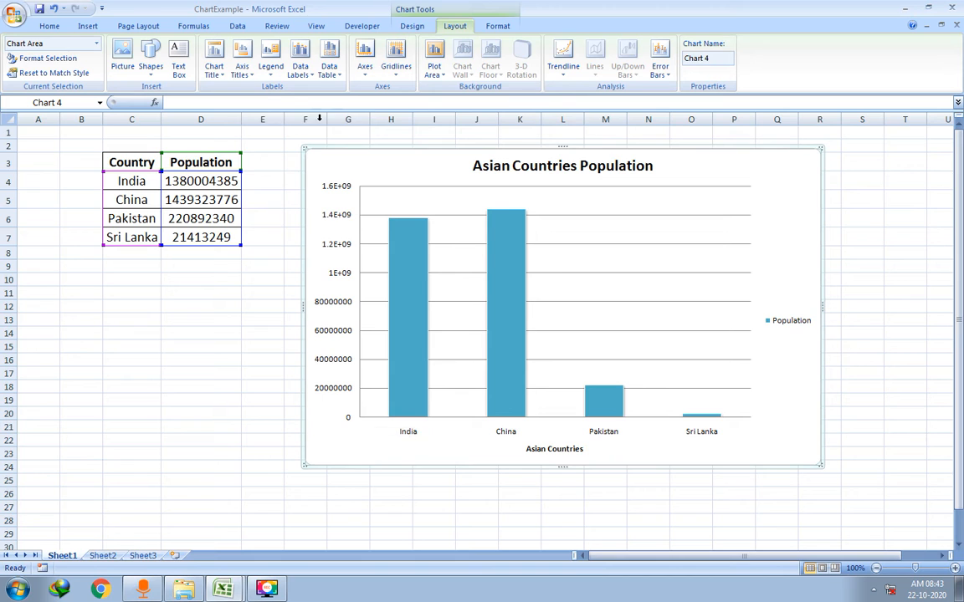
- Add a primary vertical axis title with the Horizontal Title option and set its text to "Population"
click(251, 77)
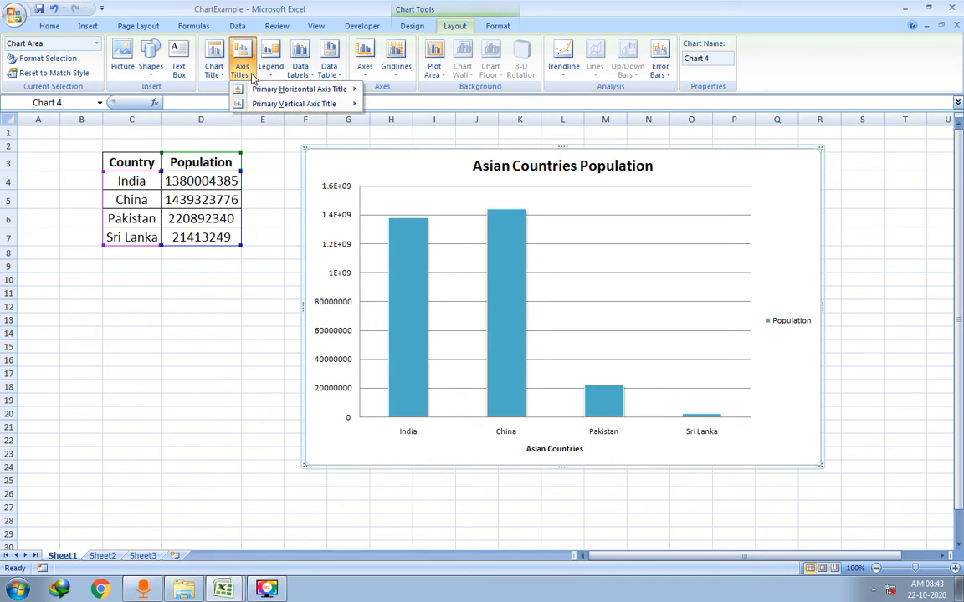
mouse_move(269, 106)
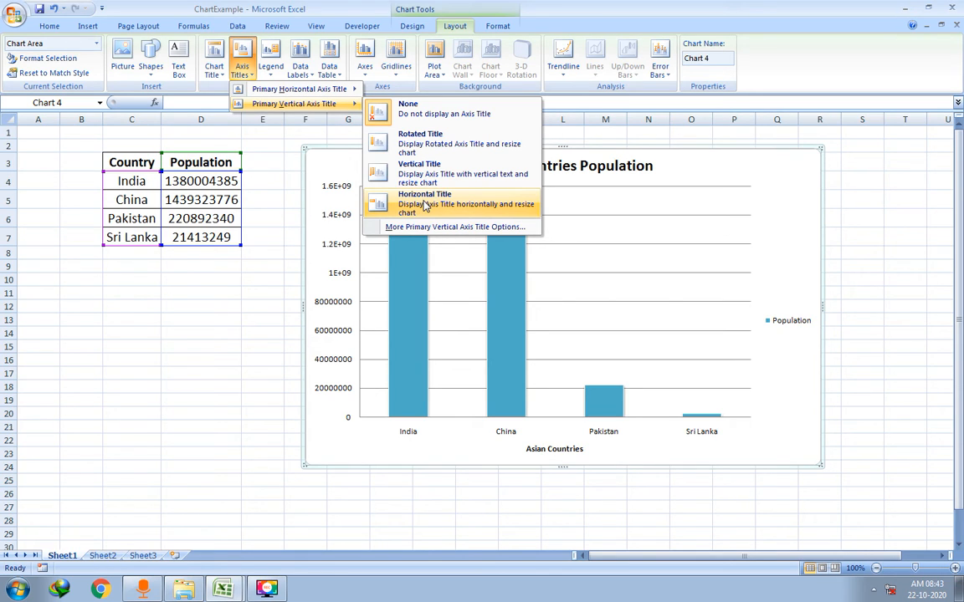
click(424, 205)
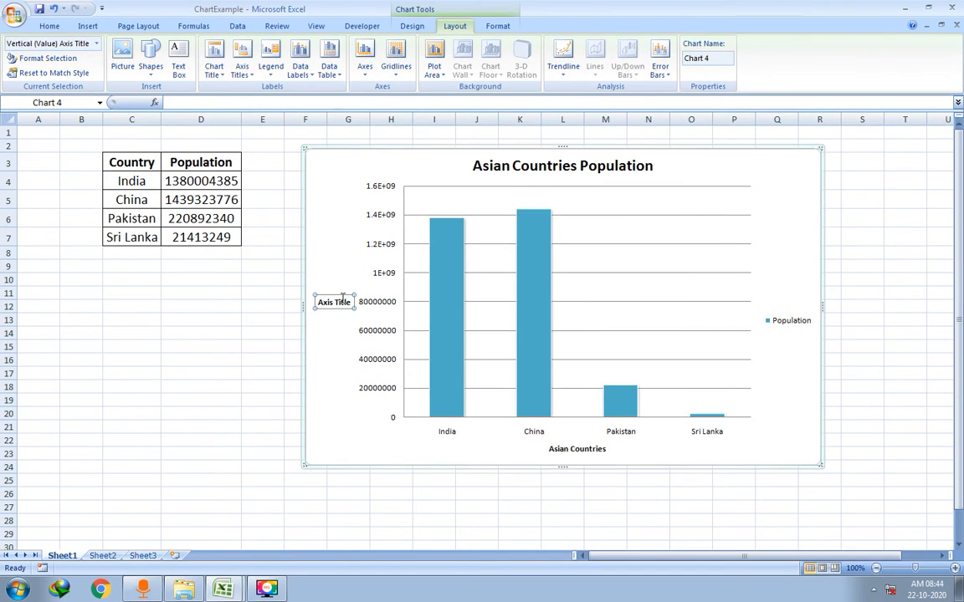
drag(317, 302, 355, 302)
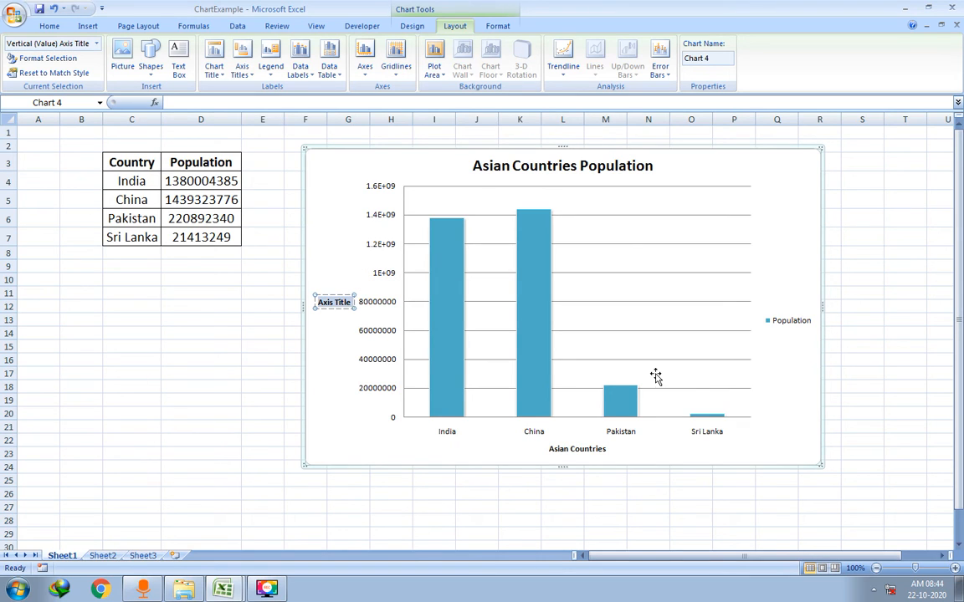
text(V)
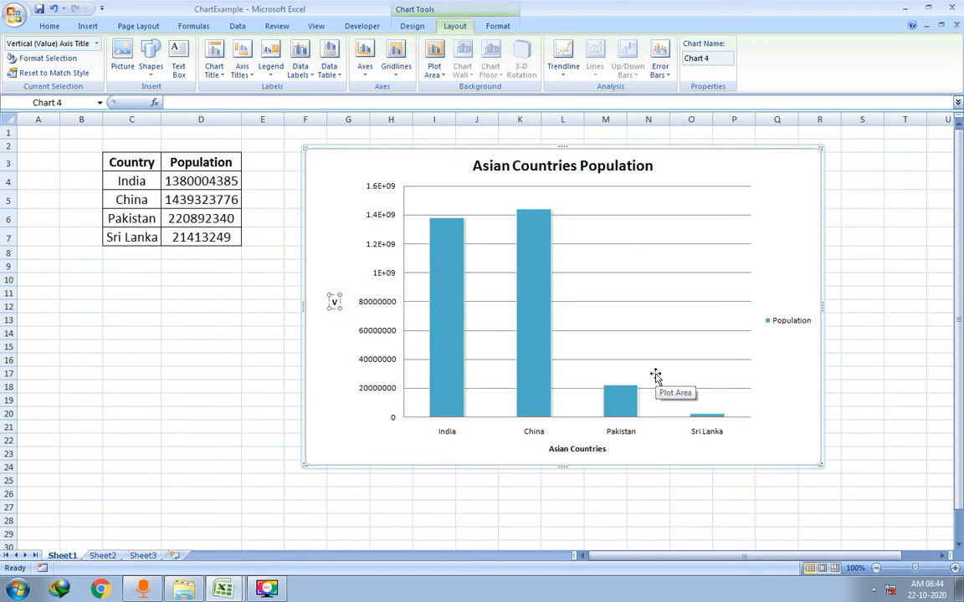
key(BackSpace)
text(Population)
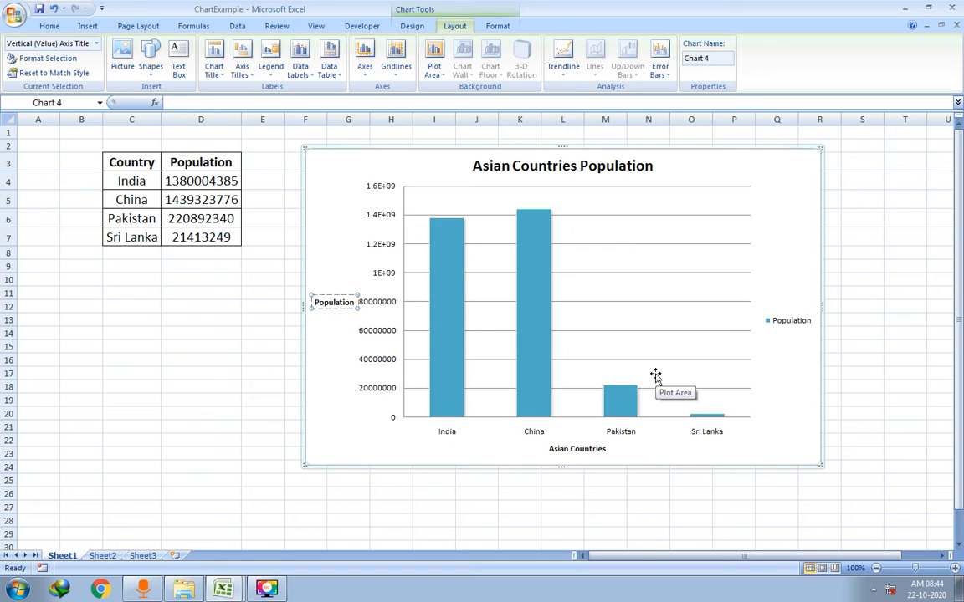
click(479, 452)
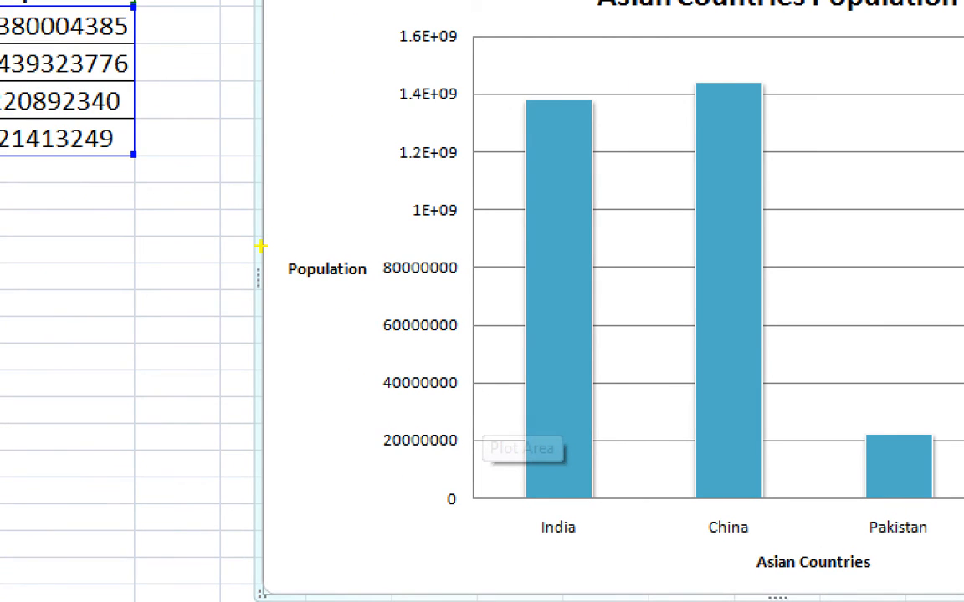
drag(269, 245, 373, 290)
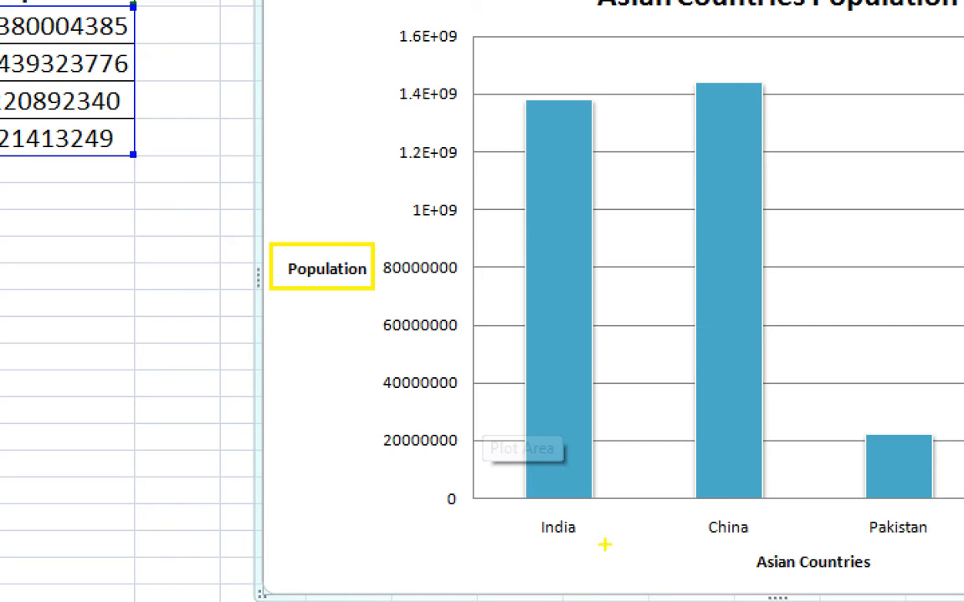
drag(735, 541, 894, 590)
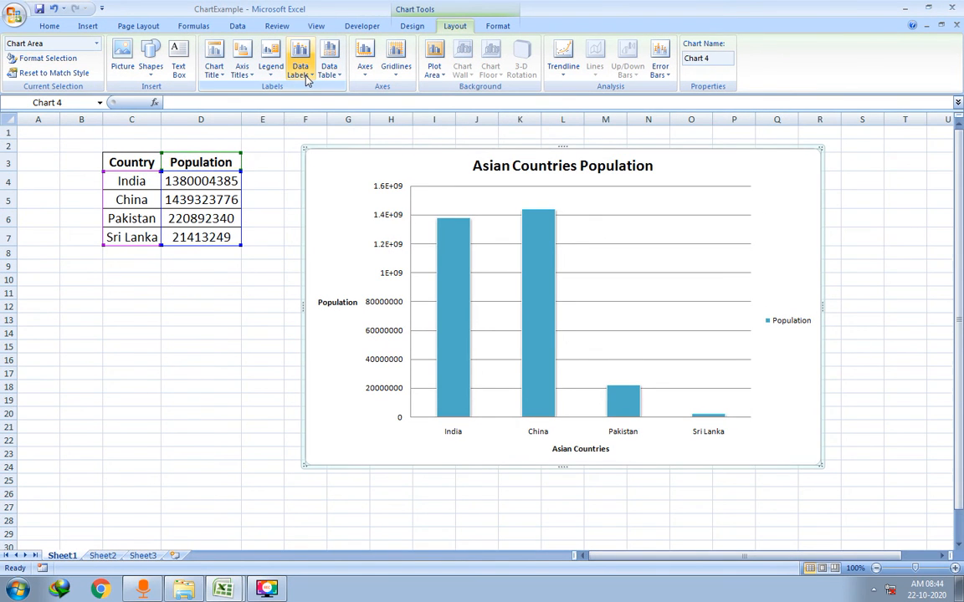
- Add data labels to the population columns using the Outside End position
click(344, 76)
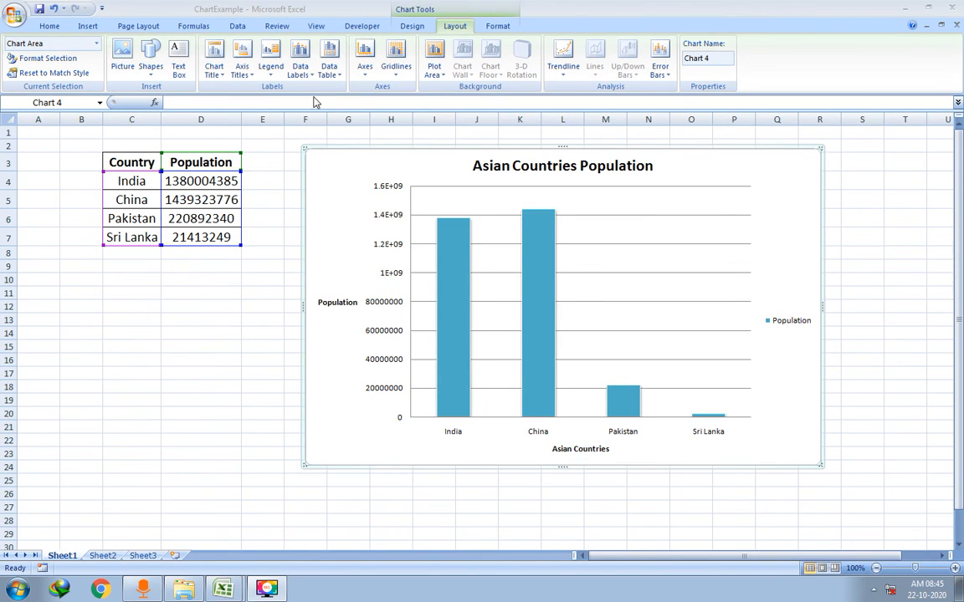
click(309, 77)
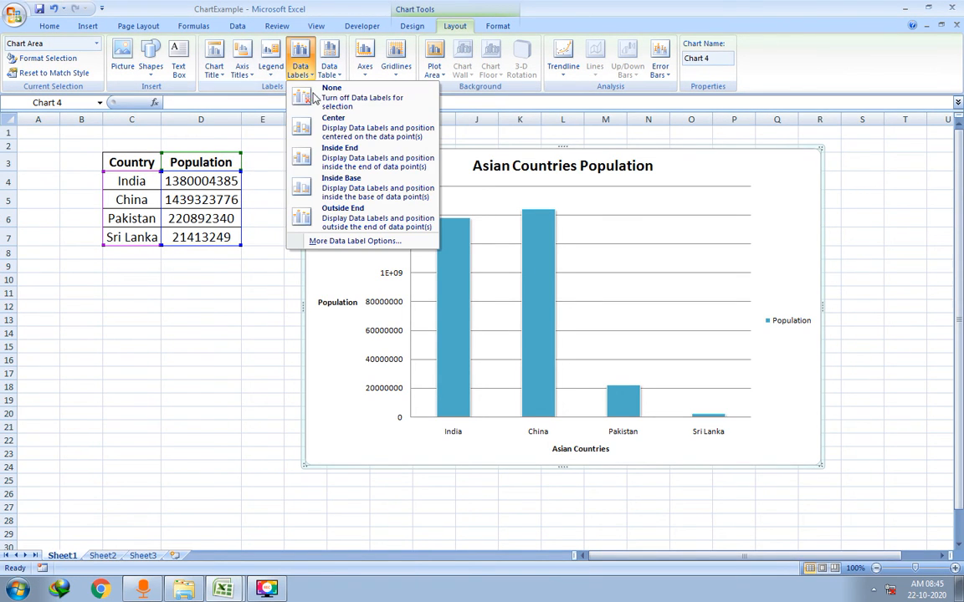
click(335, 214)
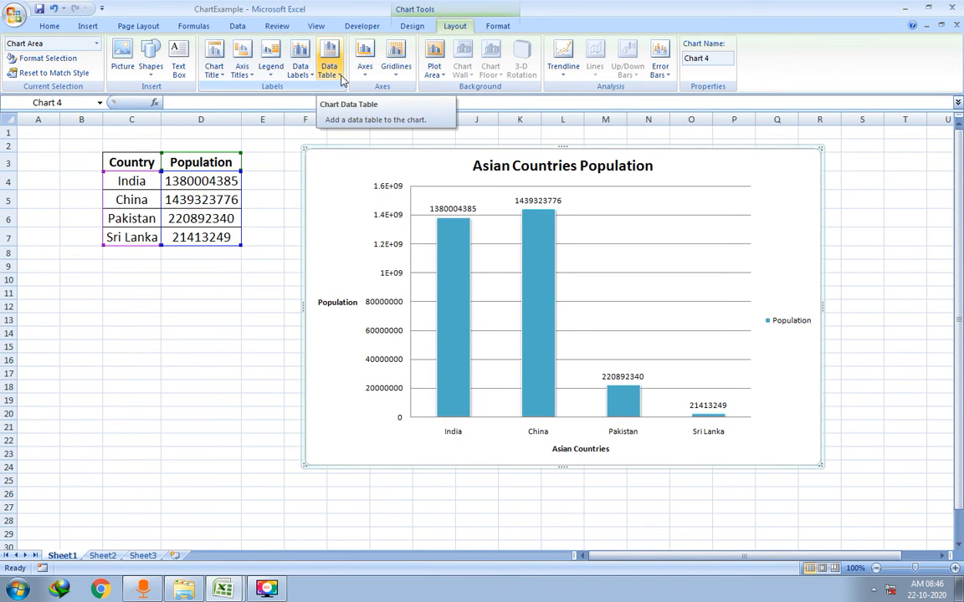
- Show a data table without legend keys below the population column chart
click(348, 151)
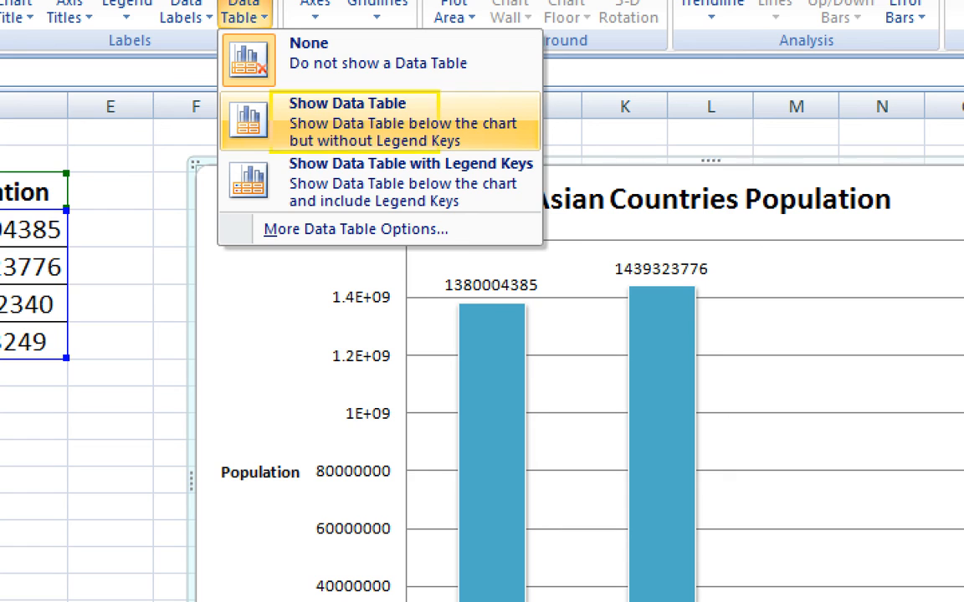
key(Escape)
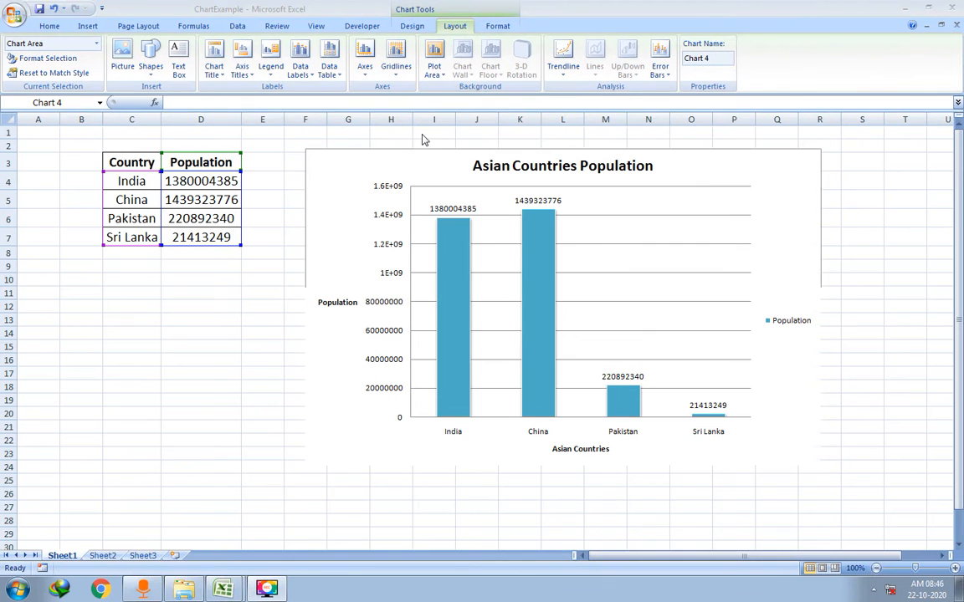
click(336, 77)
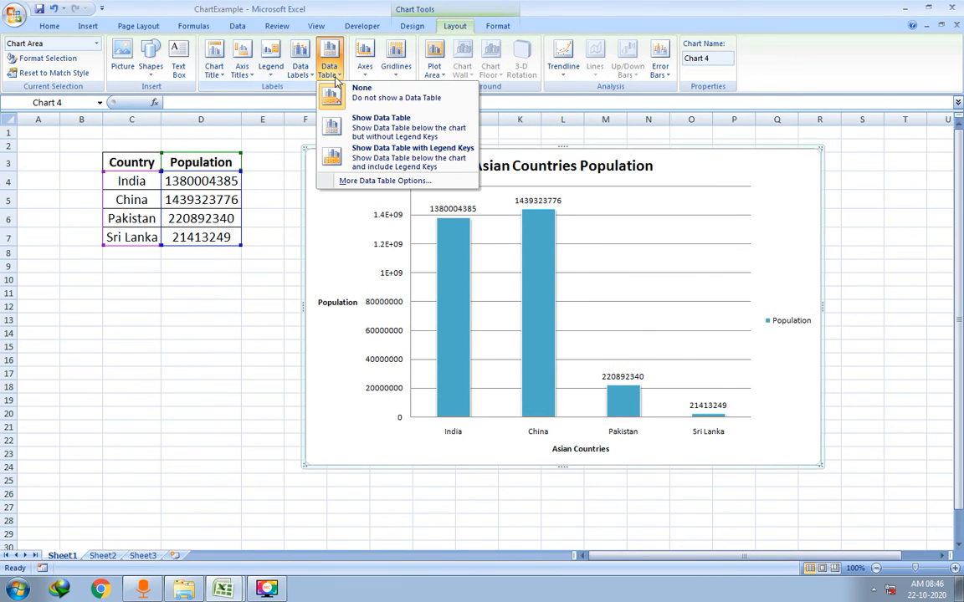
click(382, 129)
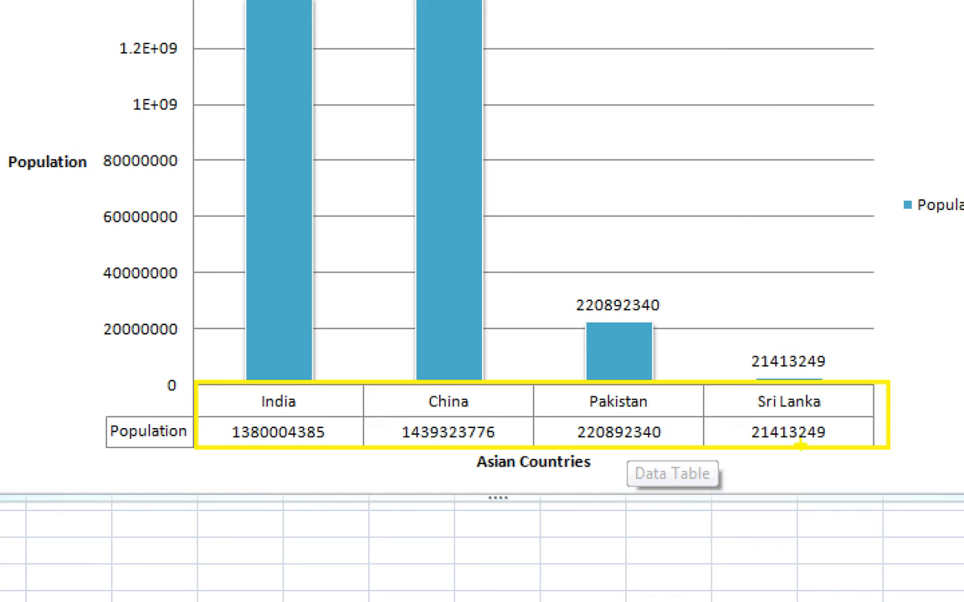
key(Escape)
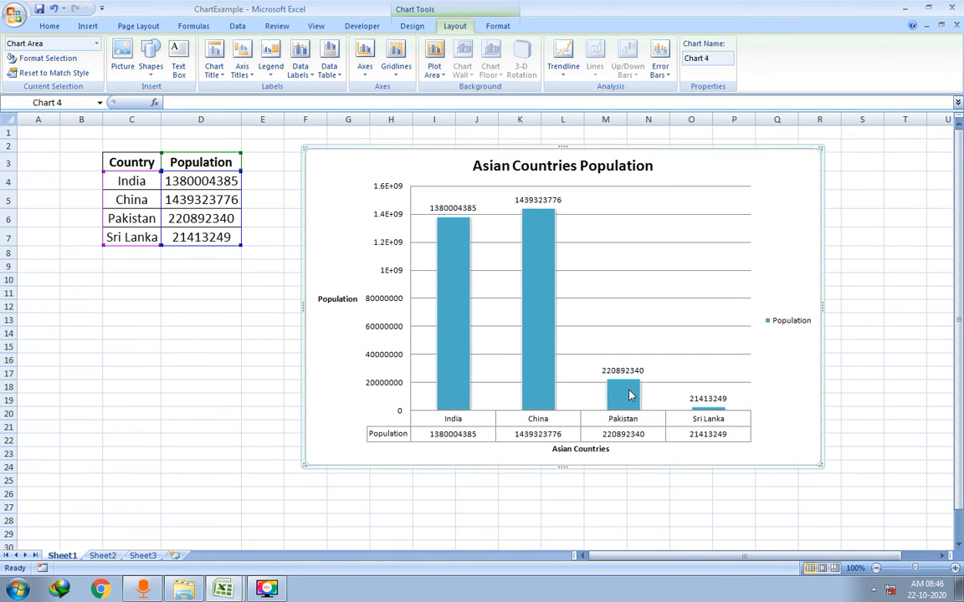